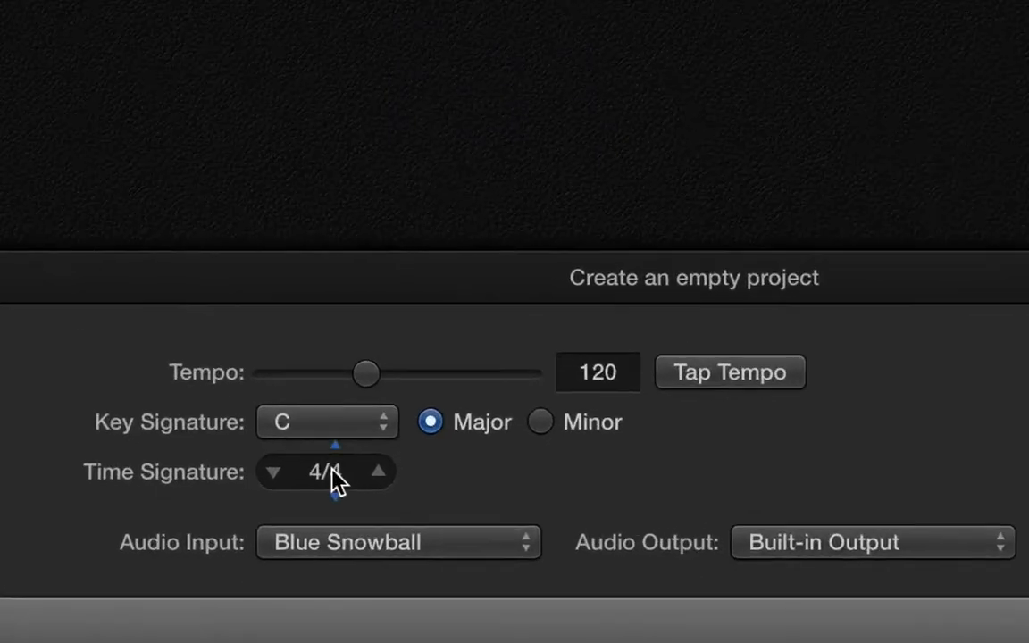
Create an empty project with a 6/8 time signature and a tempo of 138.
left_click(329, 472)
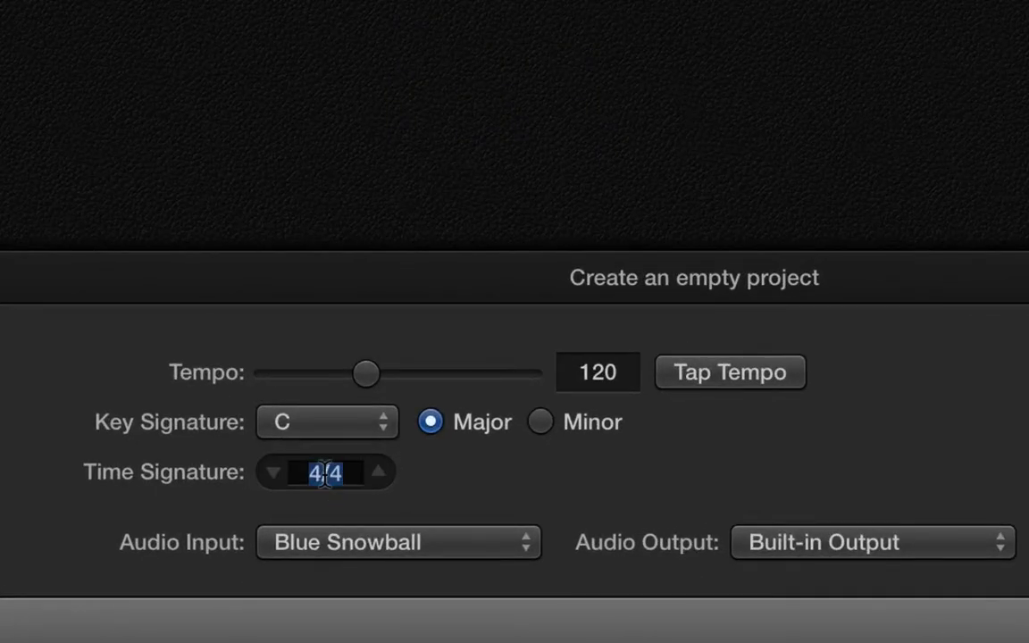
type("6/8")
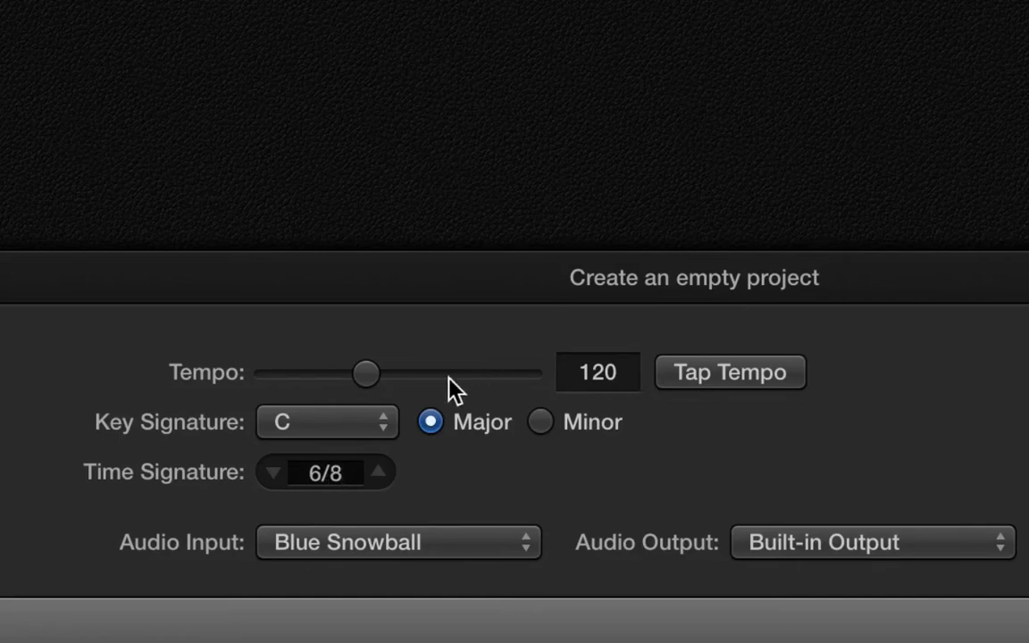
left_click_drag(371, 375, 395, 374)
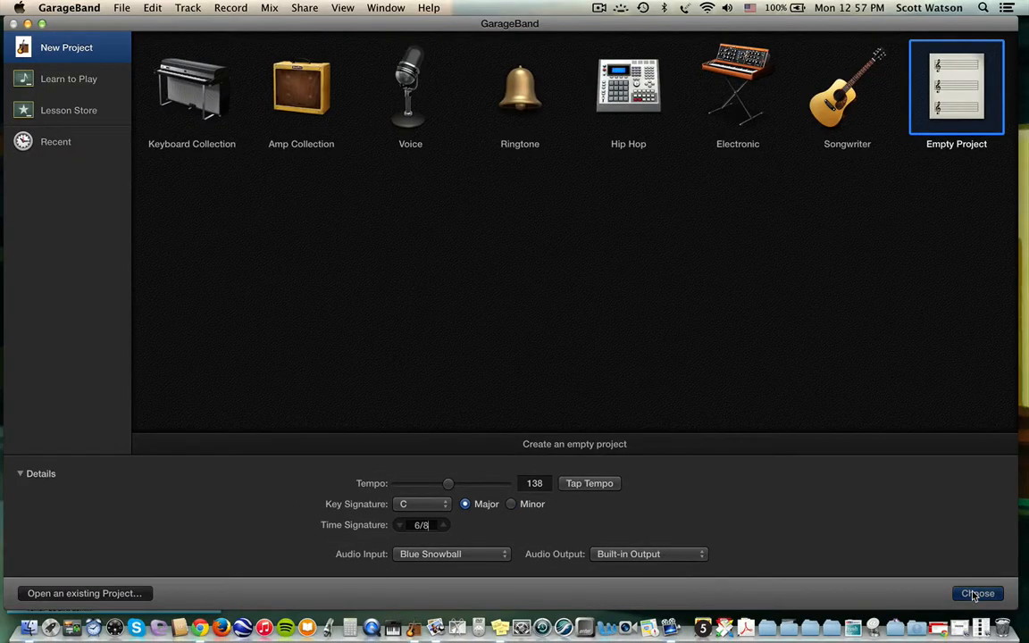
left_click(976, 594)
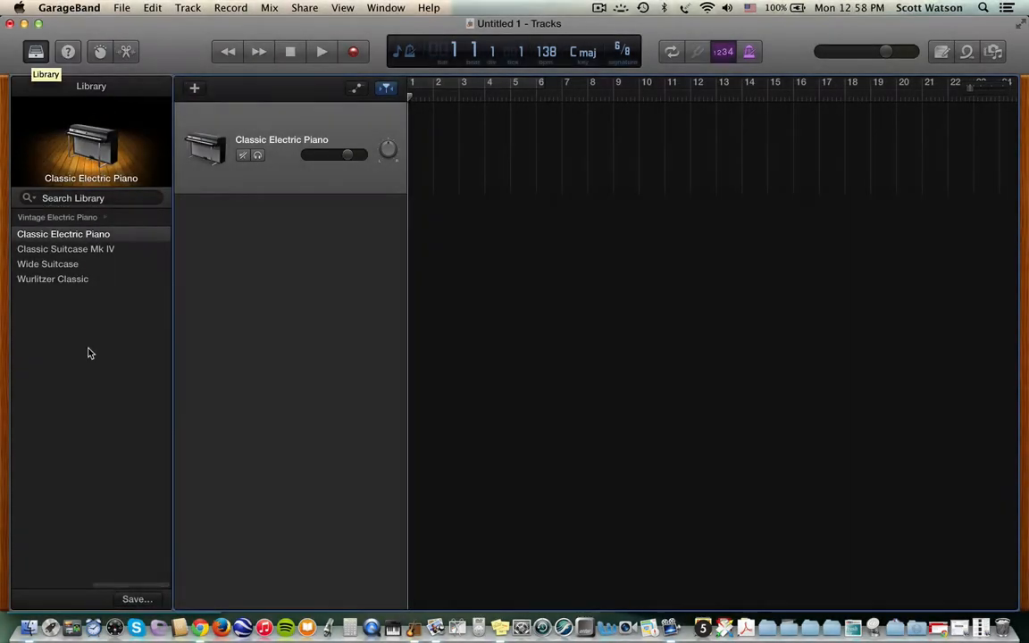
Assign the Bluebird drum kit from the library's Drum Kit category to the track.
scroll(88, 353, "left", 5)
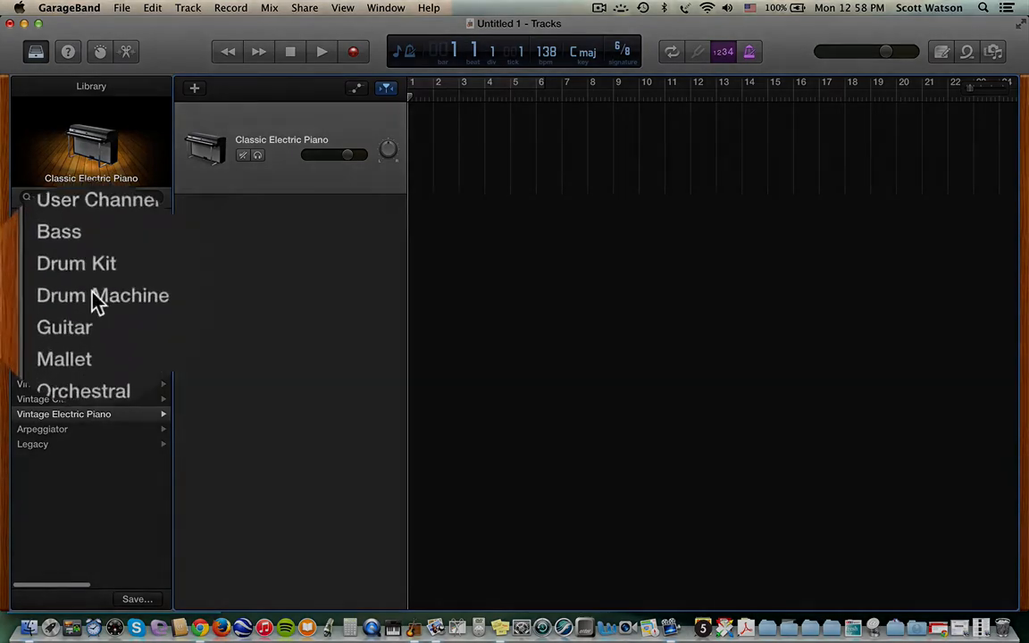
left_click(40, 280)
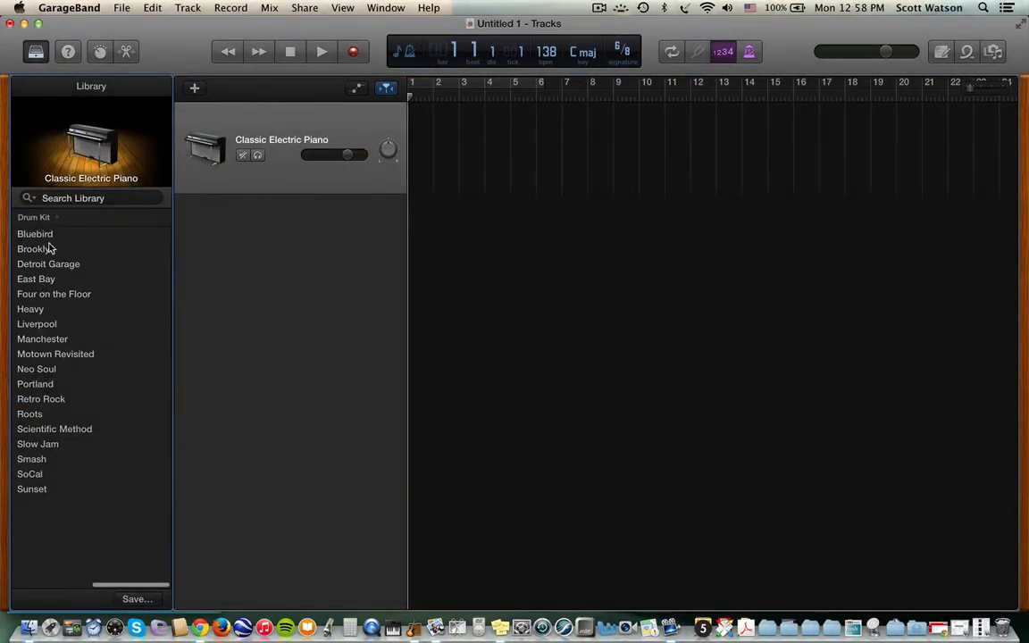
left_click(38, 234)
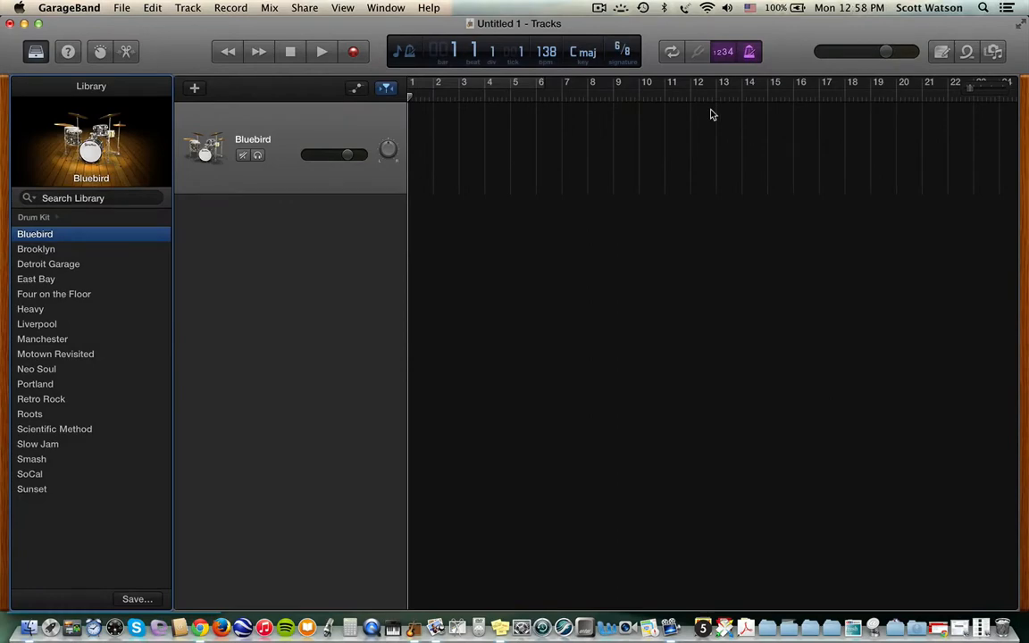
Examine which keys trigger which drum sounds in GM_Drum_Map.pdf and GMStandardDrumMap.gif, and close both files.
left_click(980, 628)
left_click(980, 571)
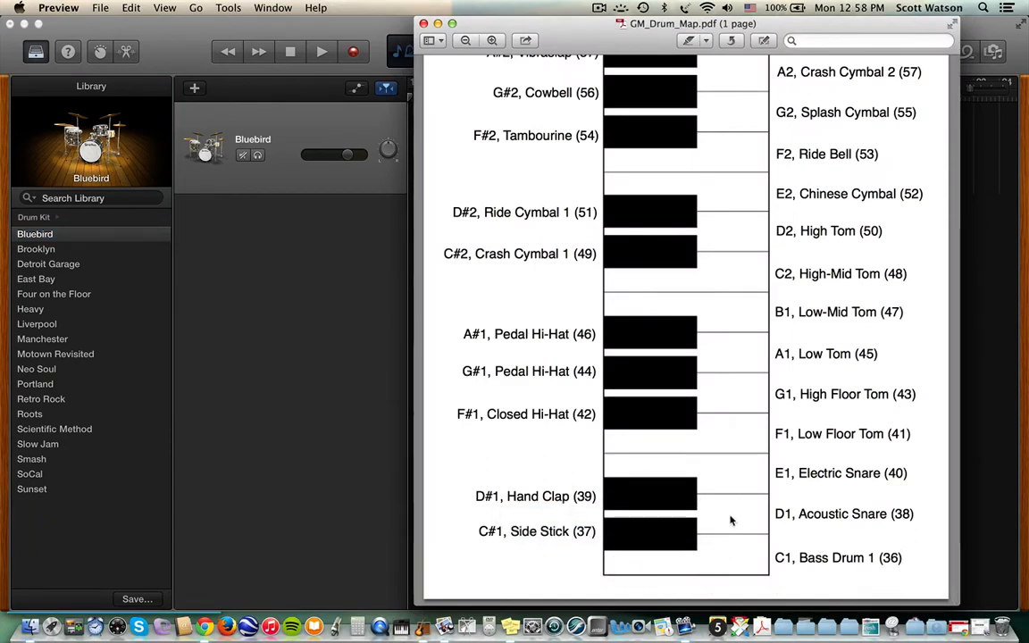
scroll(731, 345, "up", 2)
scroll(731, 344, "up", 3)
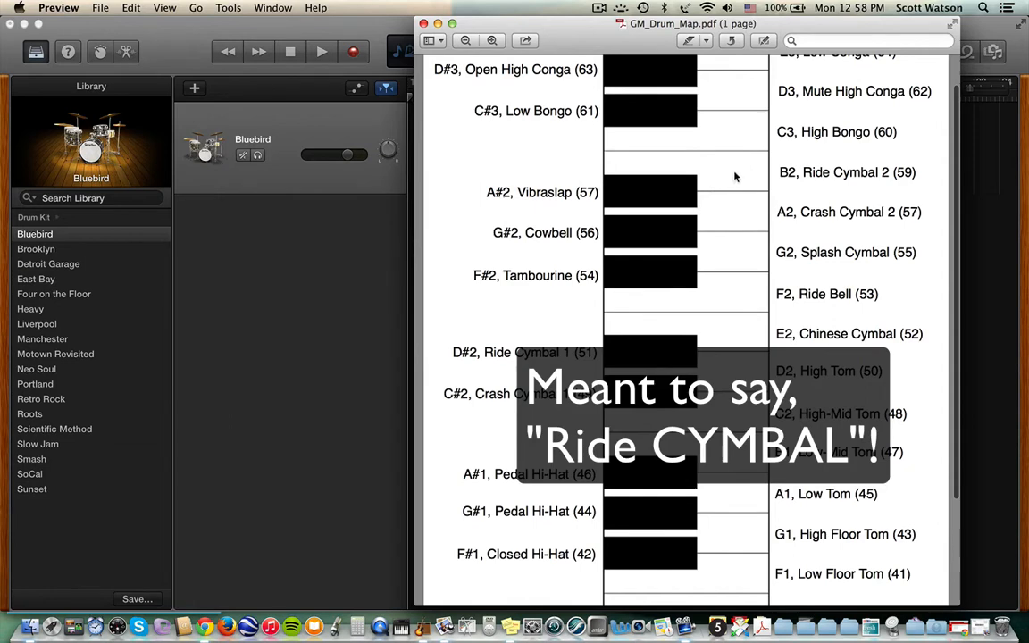
scroll(735, 176, "down", 5)
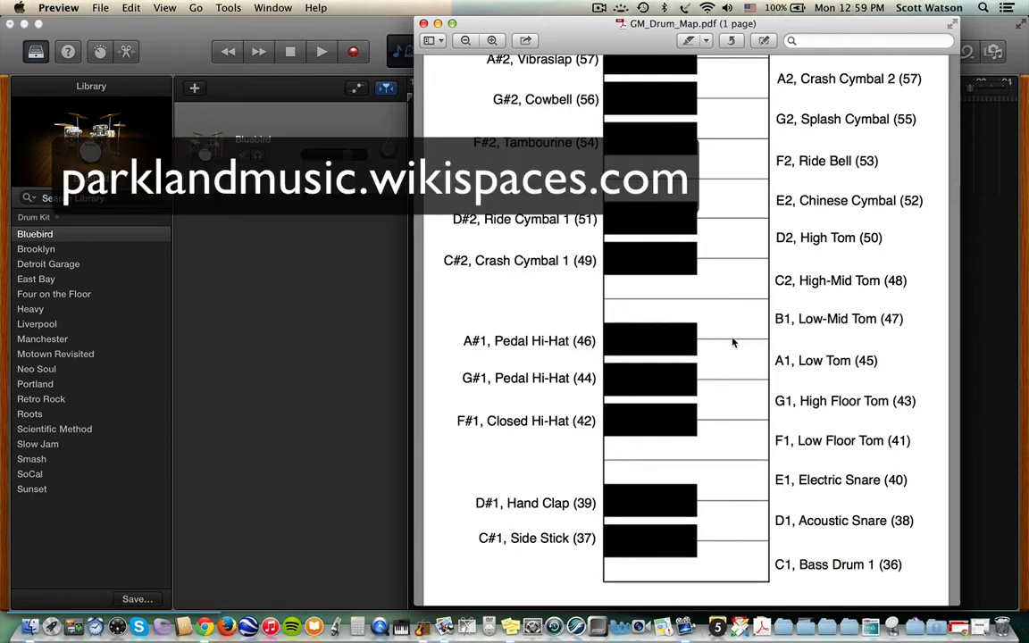
left_click(974, 616)
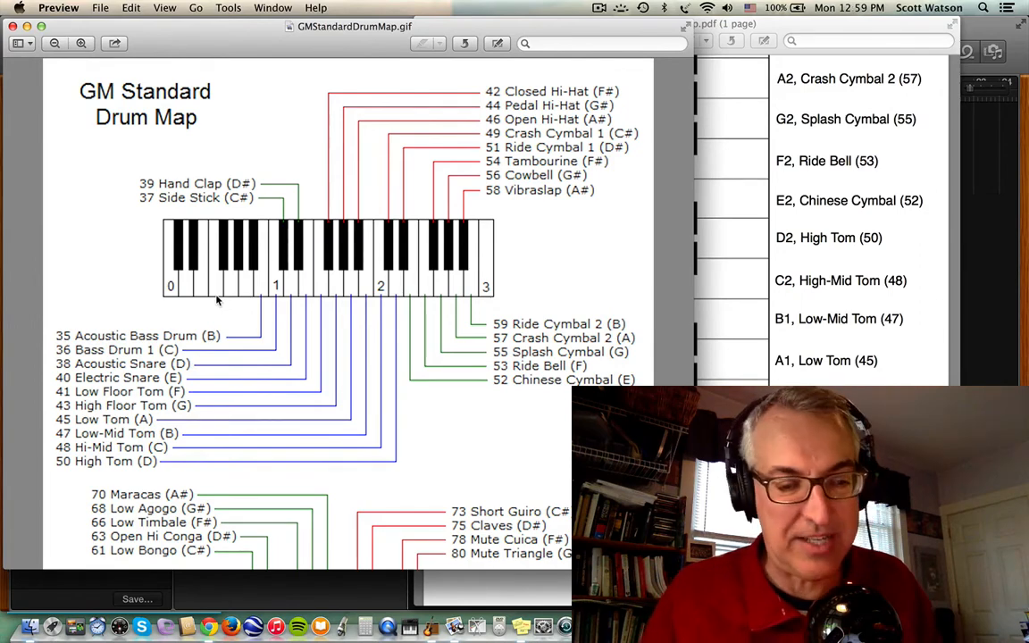
left_click(13, 28)
left_click(424, 26)
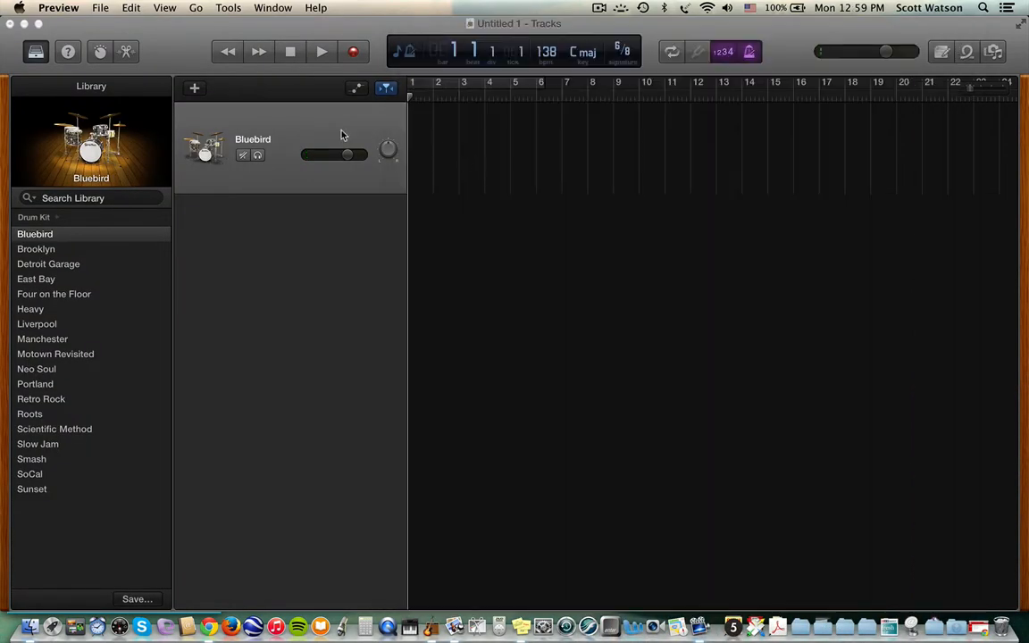
Switch back to GarageBand and record three C1 bass drum notes in bar 1 of the Bluebird track.
left_click(316, 125)
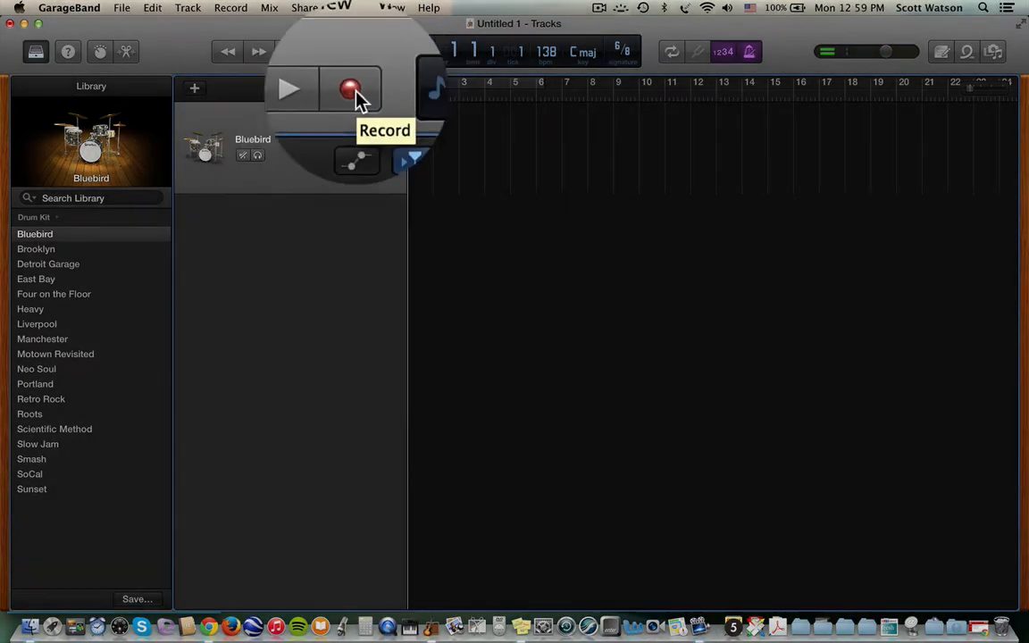
left_click(355, 52)
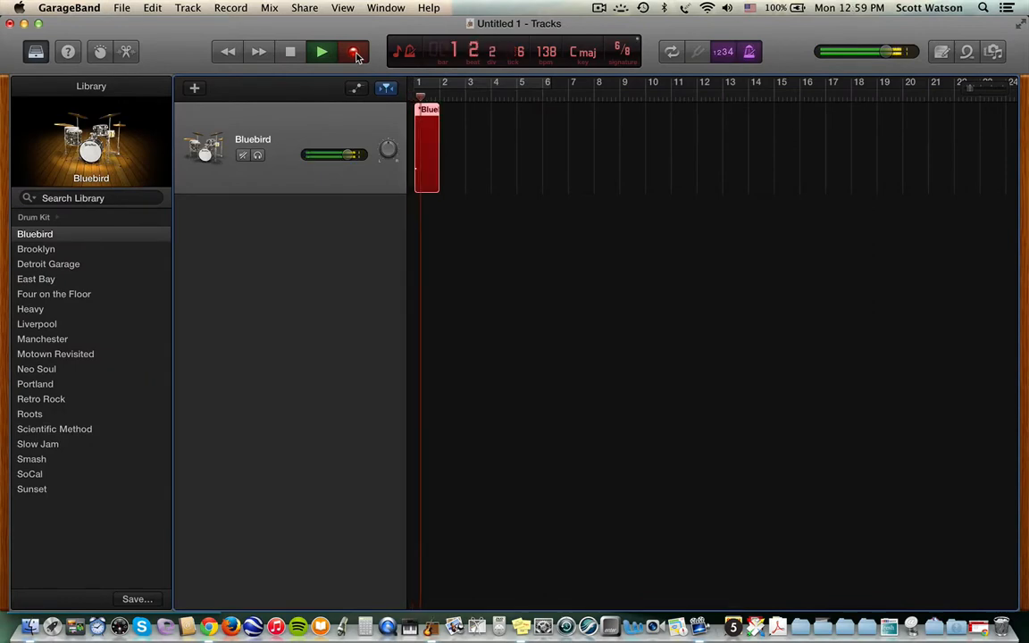
key("space")
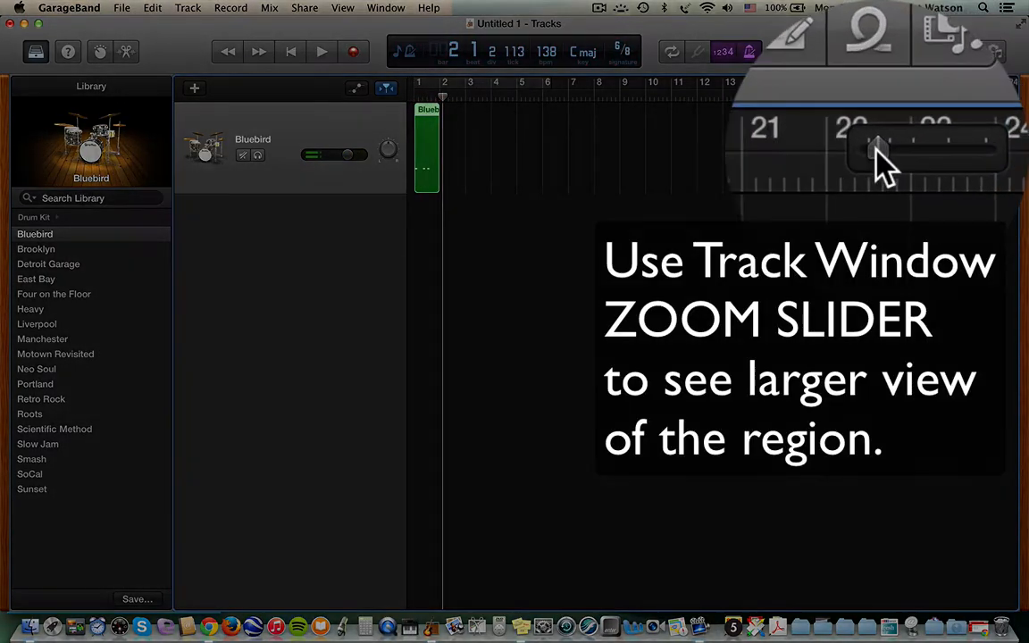
Show the bass drum region in an enlarged editor, set its Time Quantize to 1/8 Note, and play it back.
left_click_drag(844, 51, 885, 51)
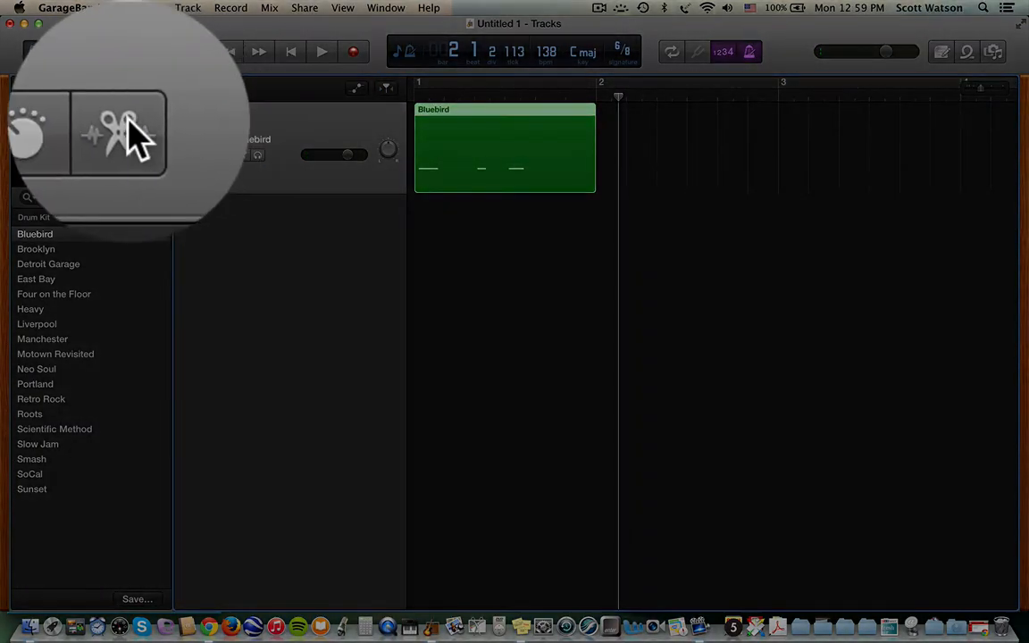
left_click(126, 51)
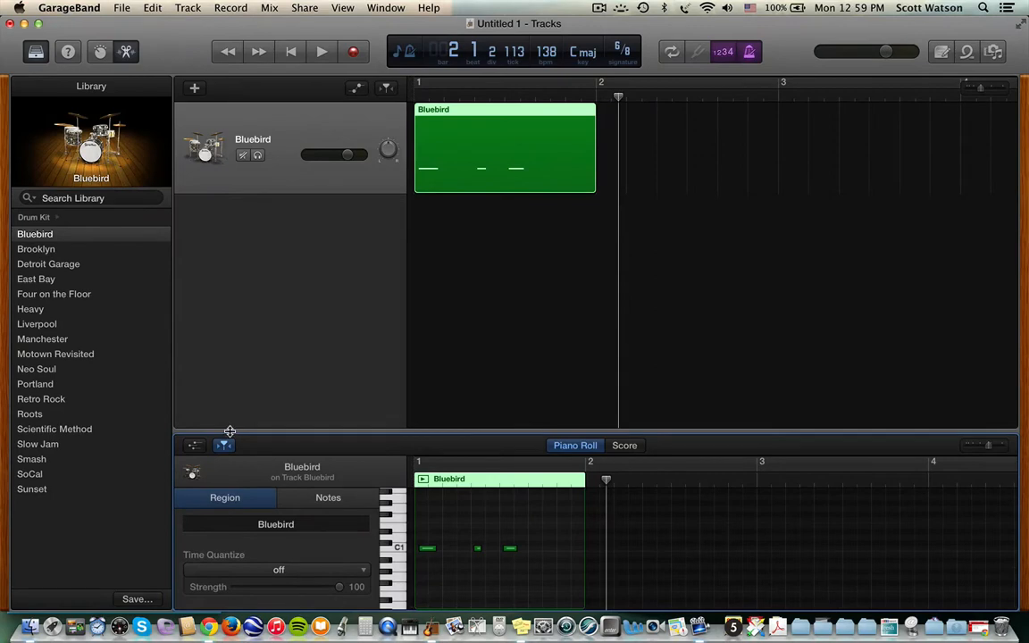
left_click_drag(230, 431, 230, 319)
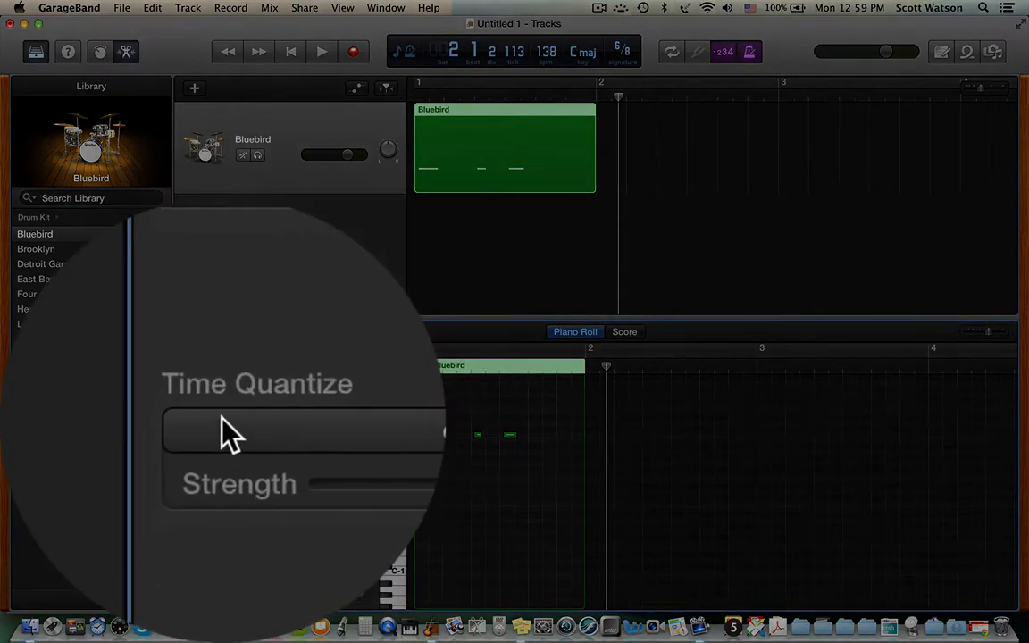
left_click(250, 489)
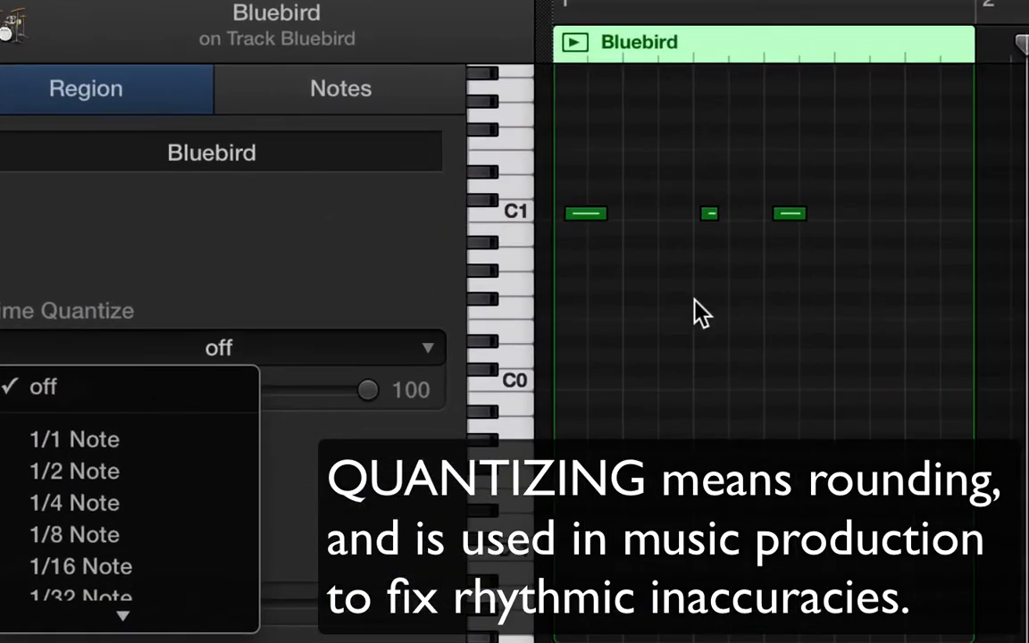
left_click(133, 535)
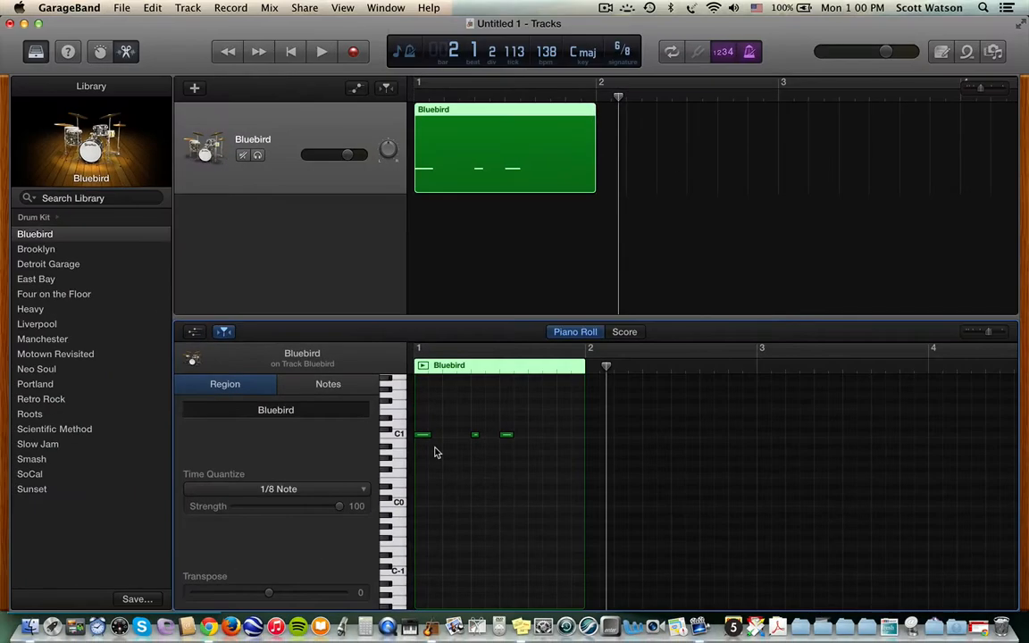
key("space")
key("space")
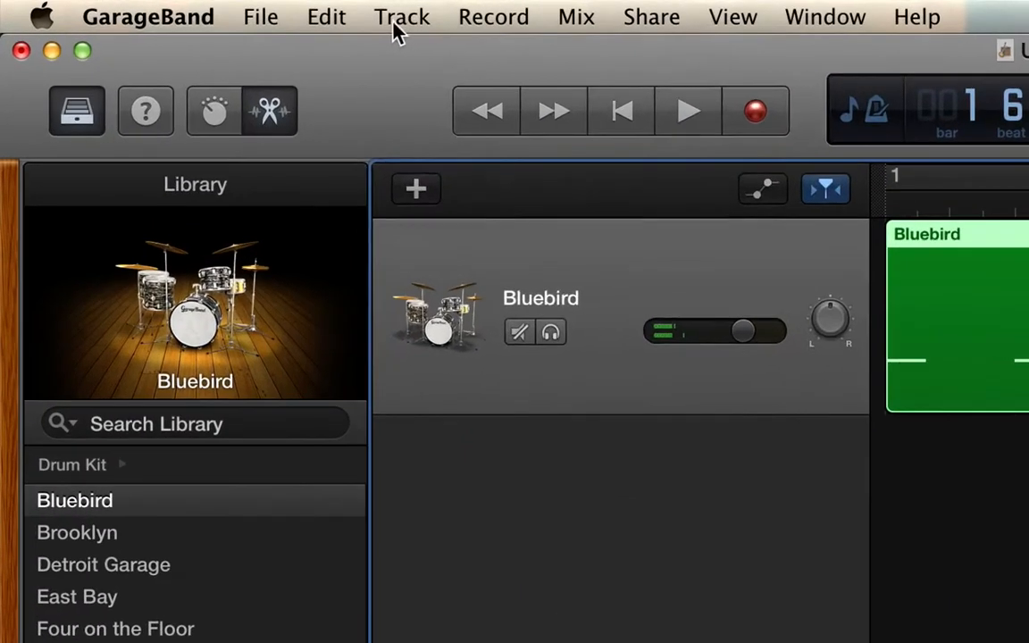
Add a second track with duplicate settings and record a single D1 snare note in bar 1.
left_click(393, 23)
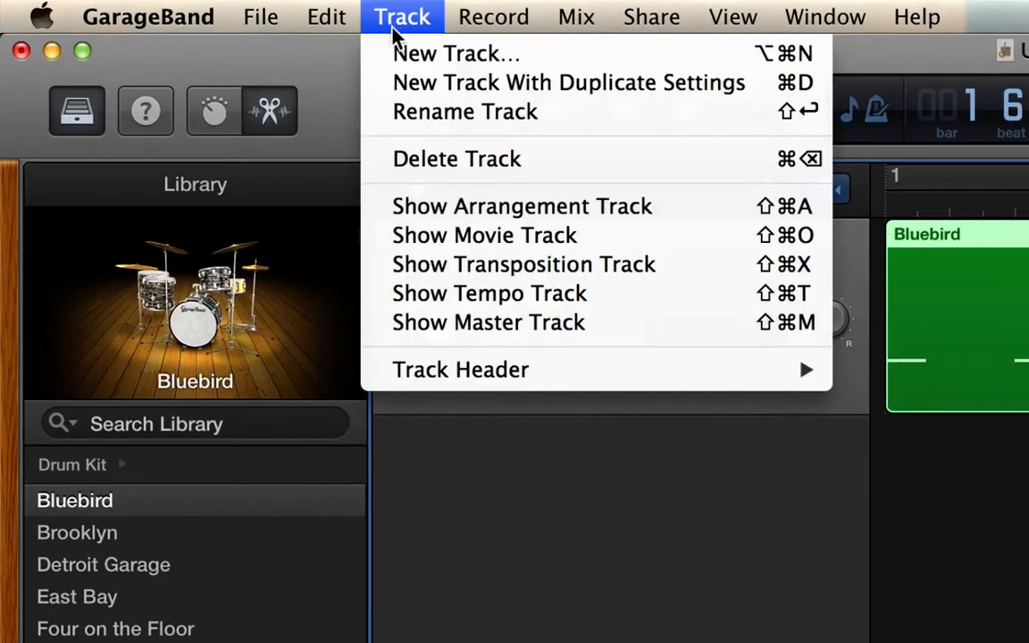
left_click(420, 91)
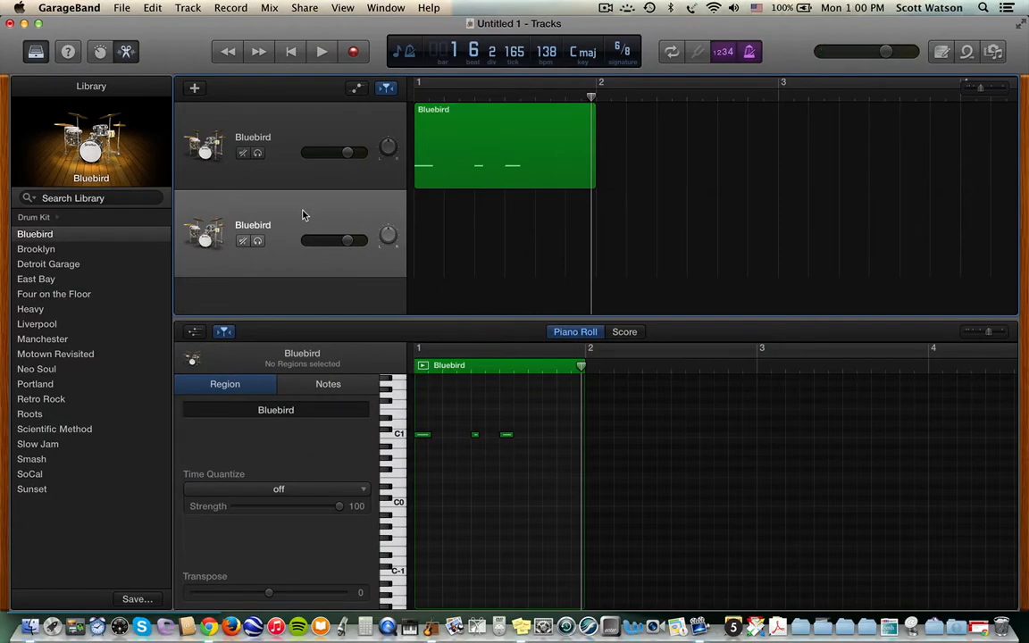
left_click(353, 52)
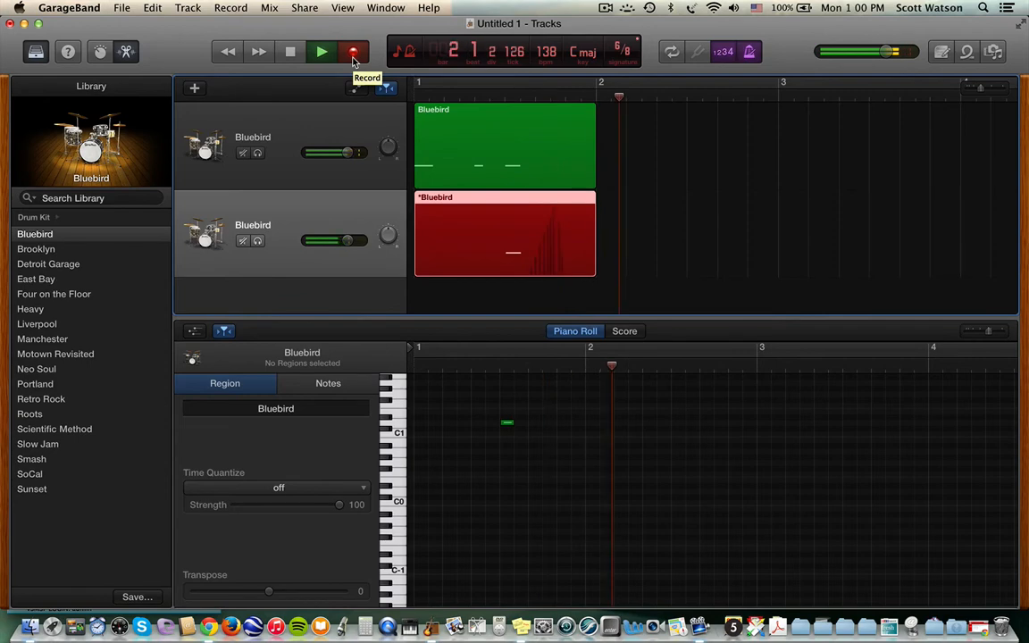
key("space")
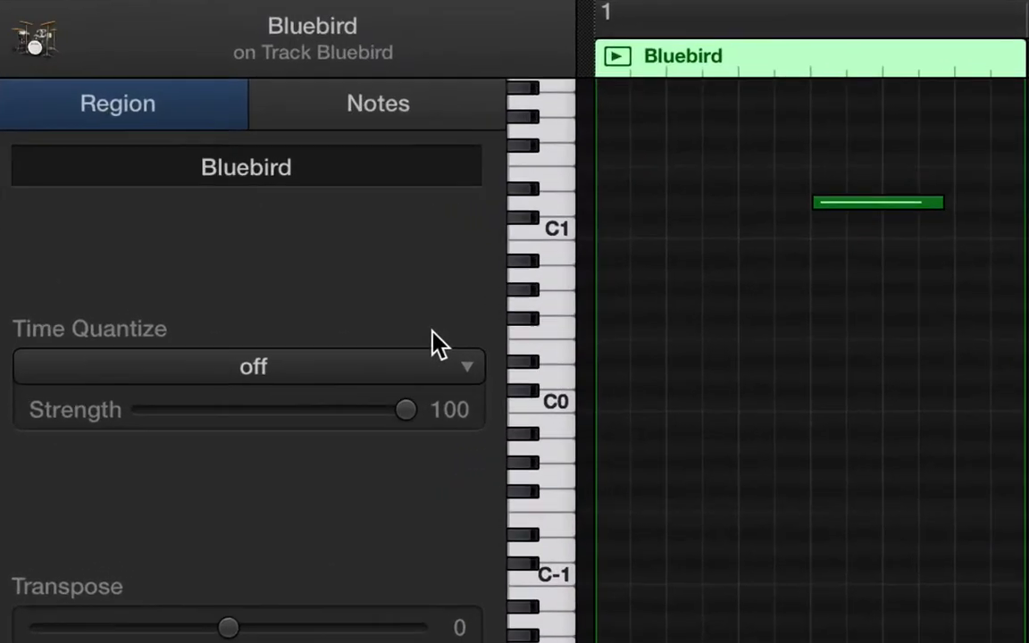
Set the snare region's Time Quantize to 1/8 Note and shrink the editor to give the tracks more room.
left_click(265, 374)
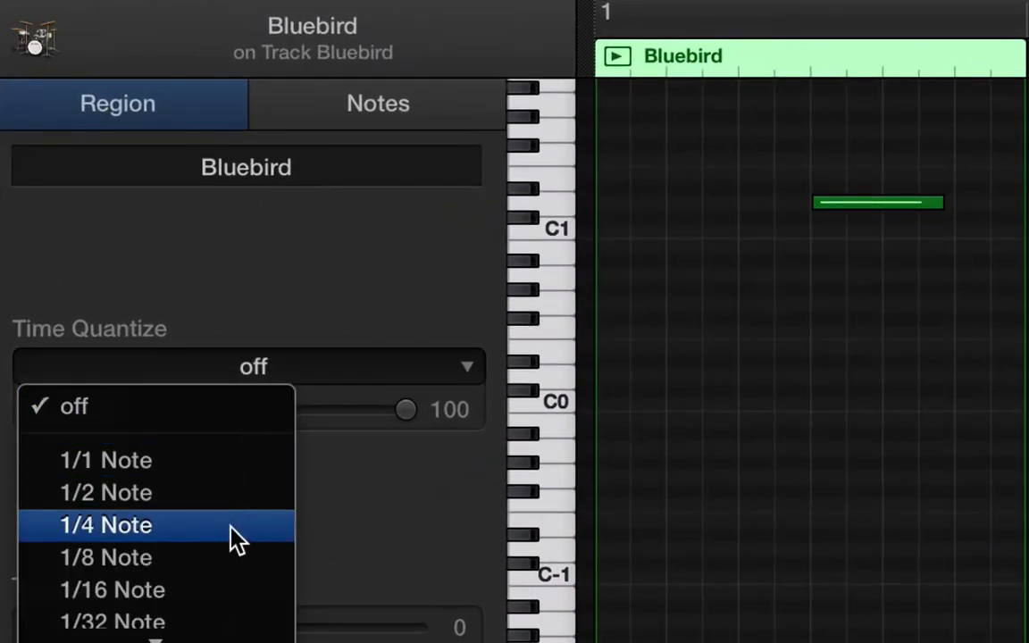
left_click(234, 562)
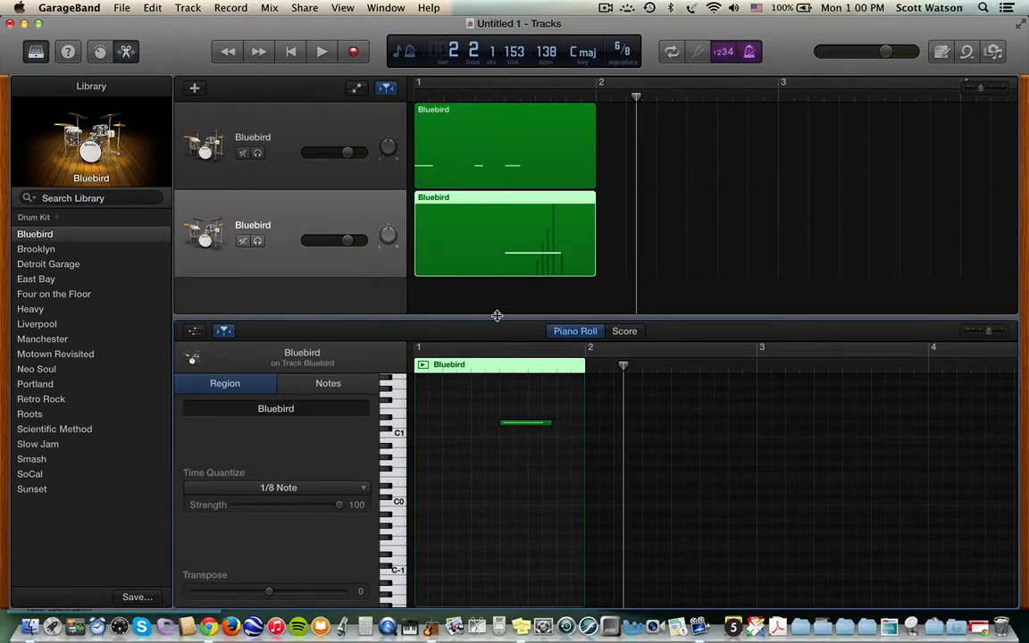
left_click_drag(496, 315, 502, 396)
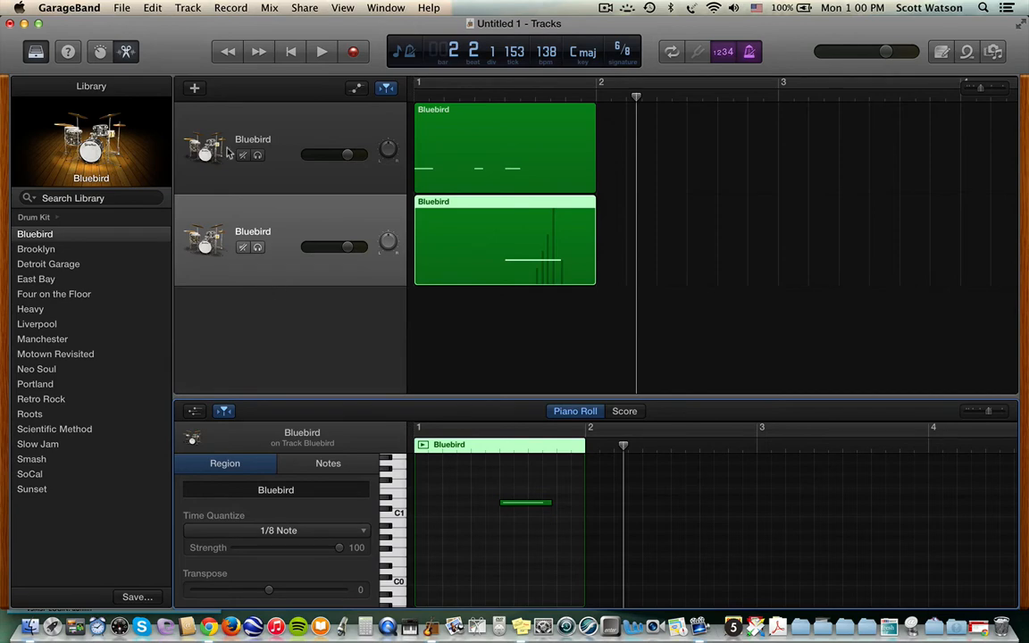
Add a third track with duplicate settings and record six B2 ride cymbal notes across bar 2.
left_click(187, 8)
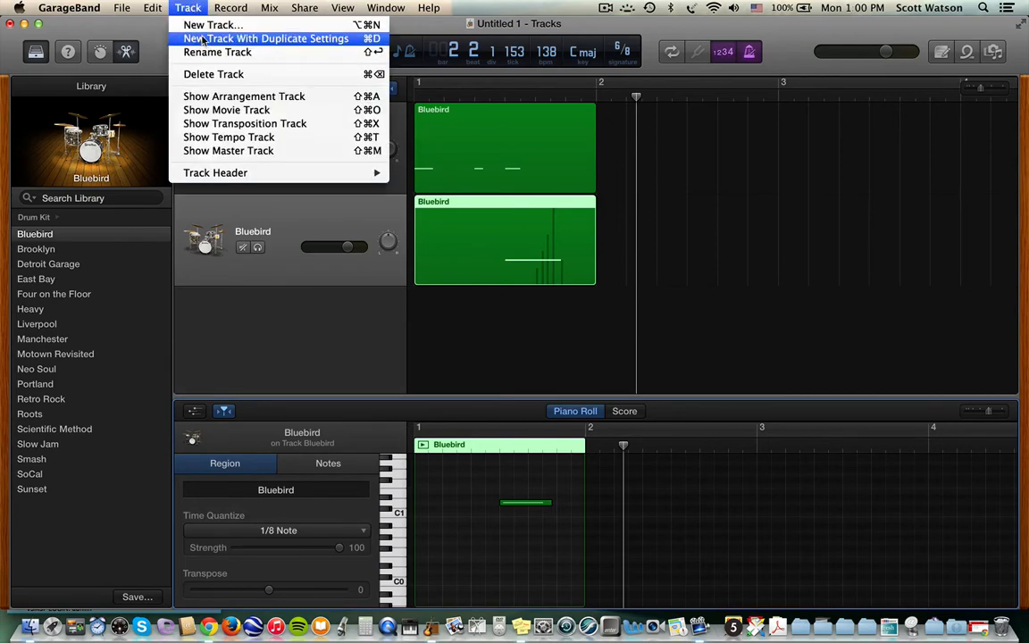
left_click(231, 41)
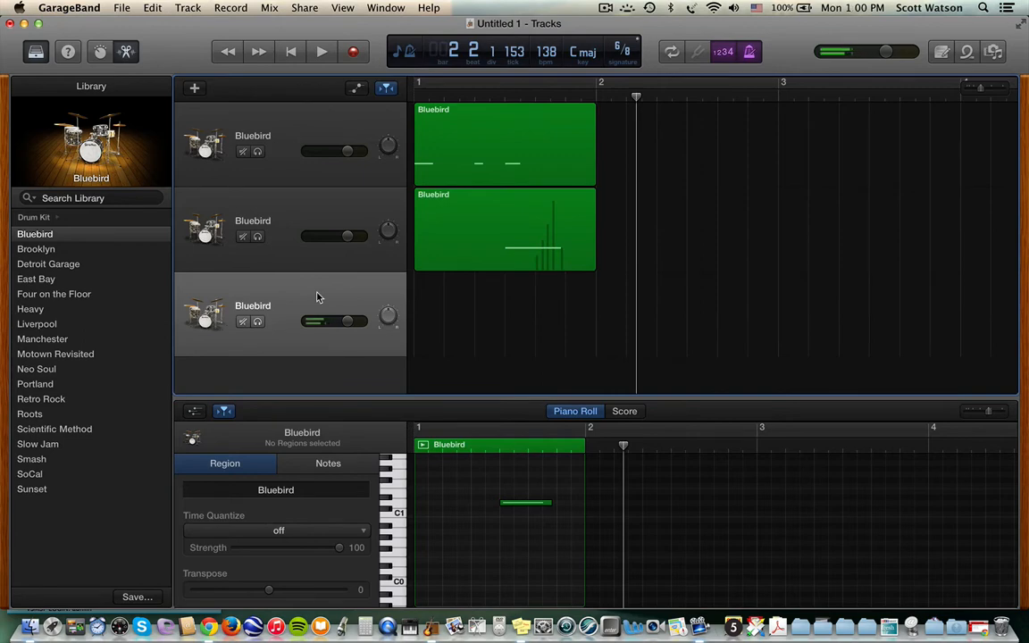
left_click(355, 54)
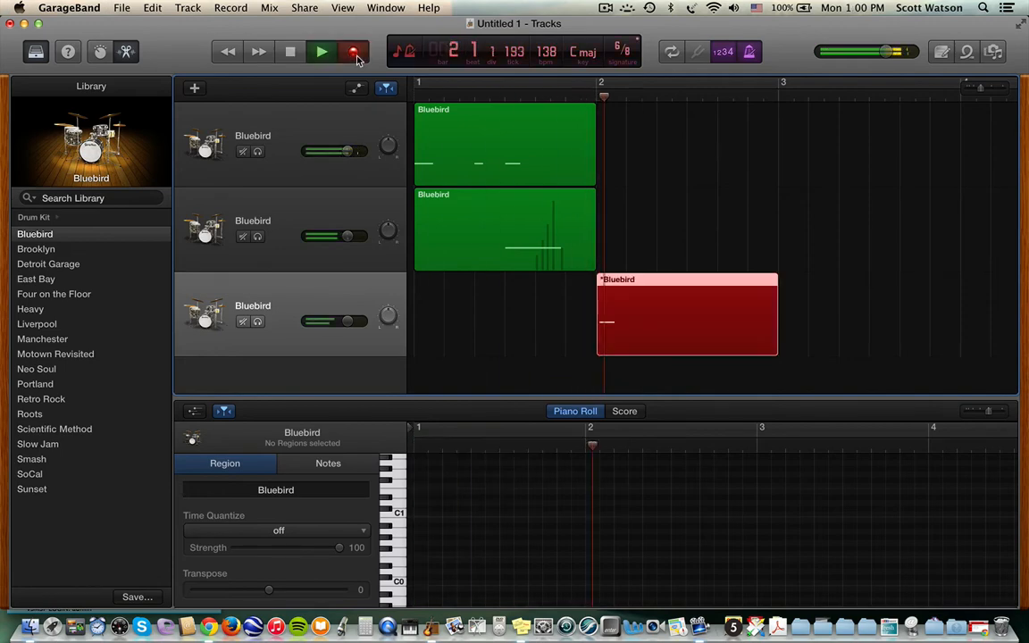
key("space")
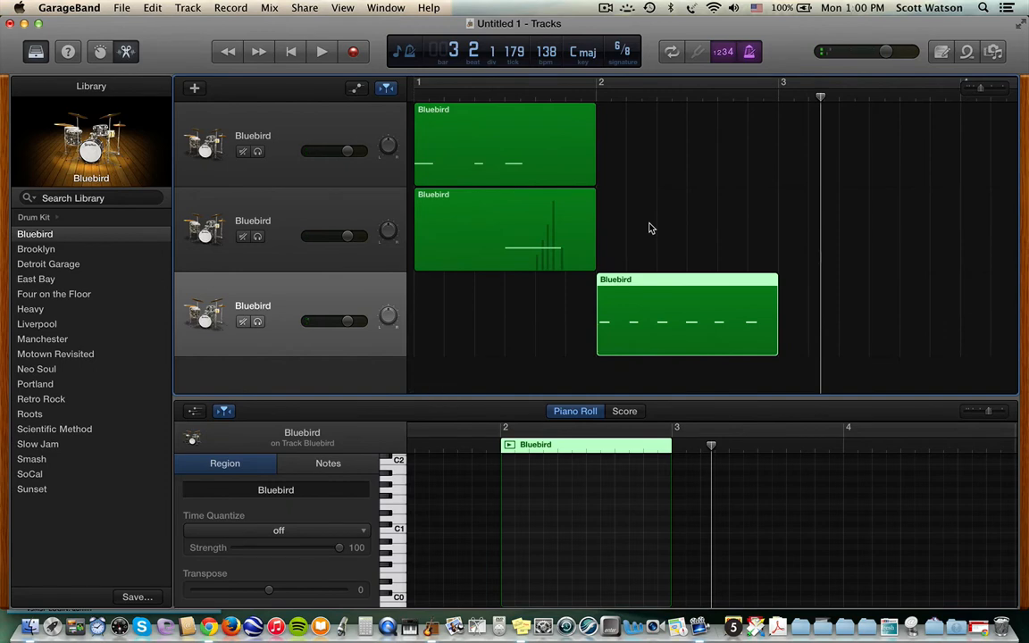
Move the ride cymbal region back to start at bar 1 and set its Time Quantize to 1/8 Note.
left_click_drag(645, 280, 515, 285)
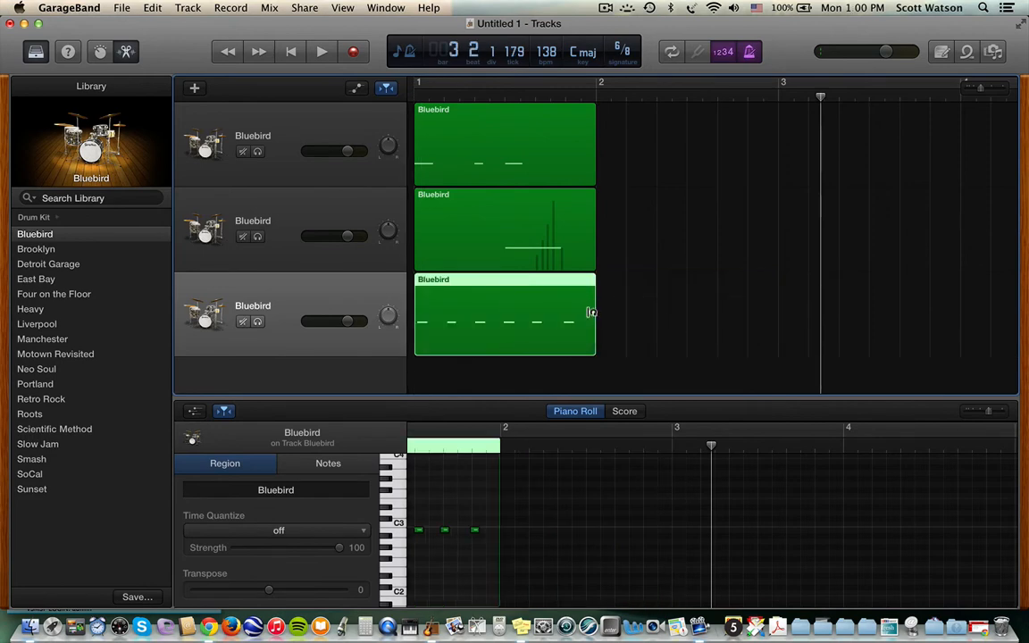
scroll(527, 494, "left", 4)
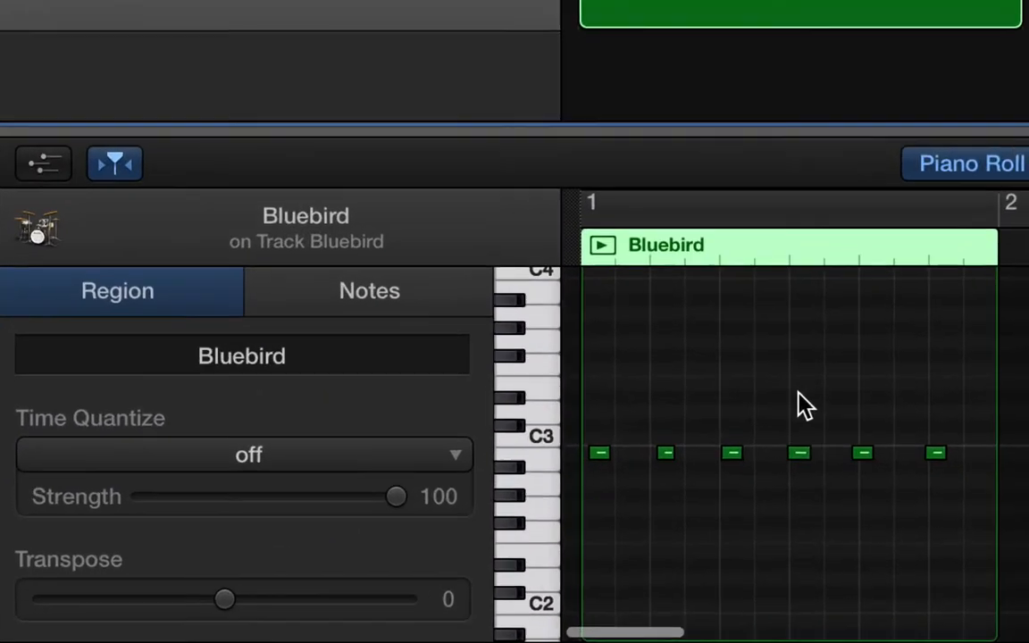
left_click(303, 457)
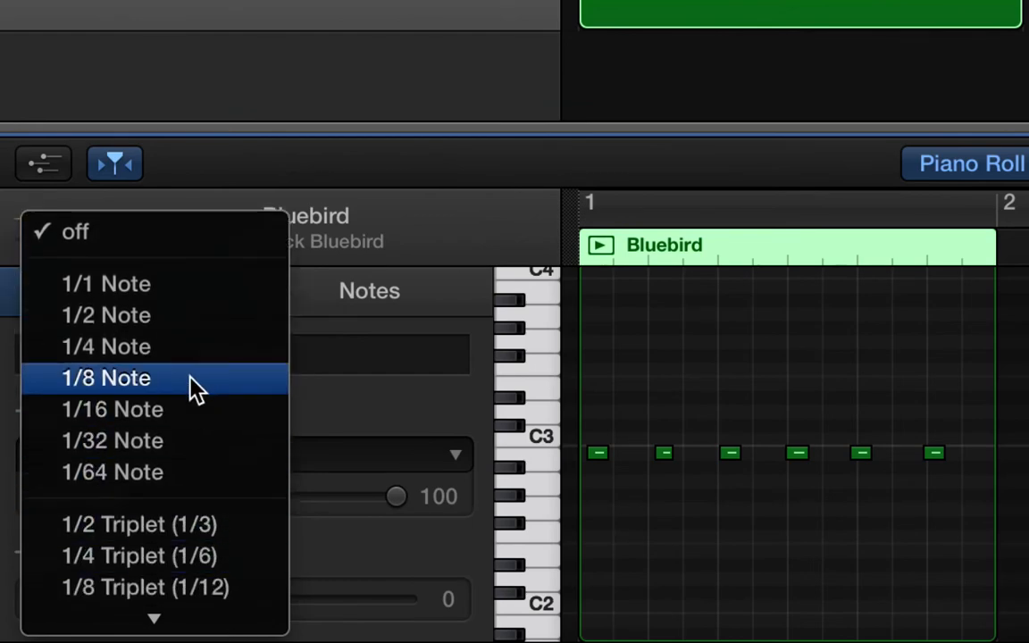
left_click(189, 378)
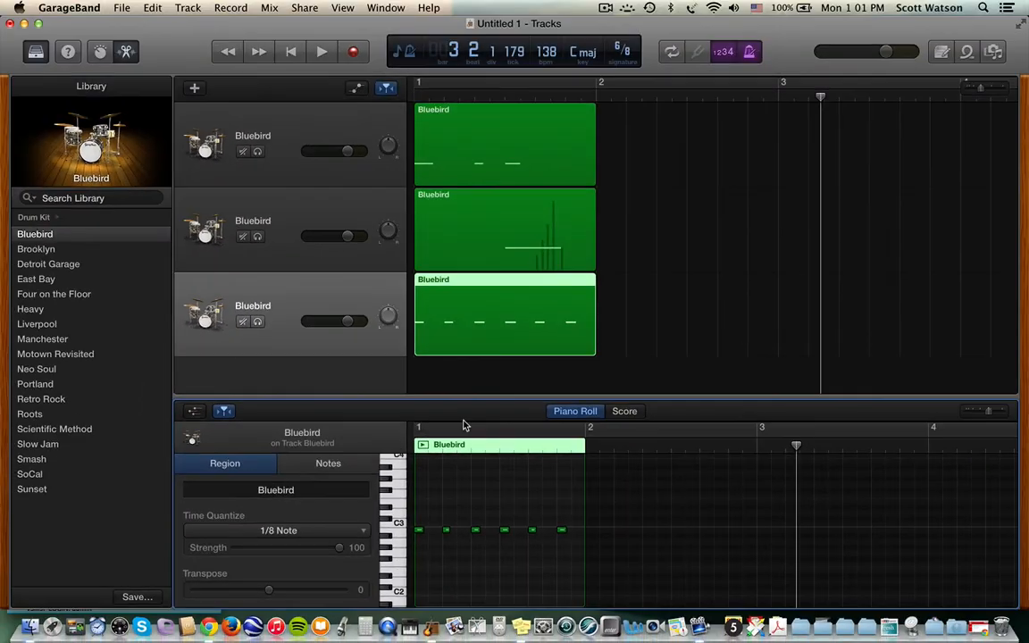
Play back the three drum parts together and join their regions into a single region on the first track.
key("space")
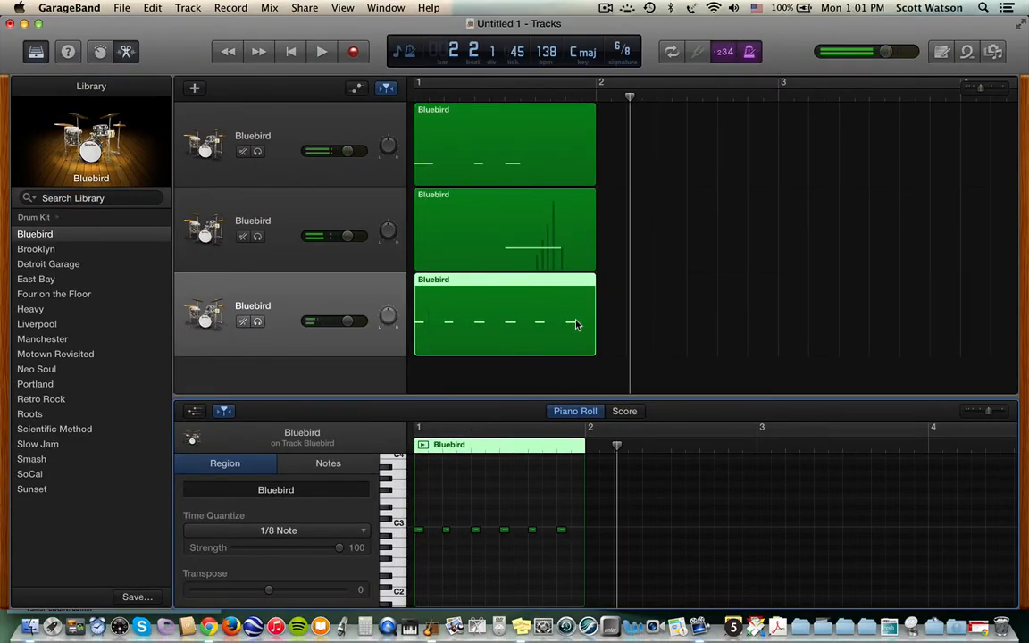
left_click_drag(685, 356, 462, 144)
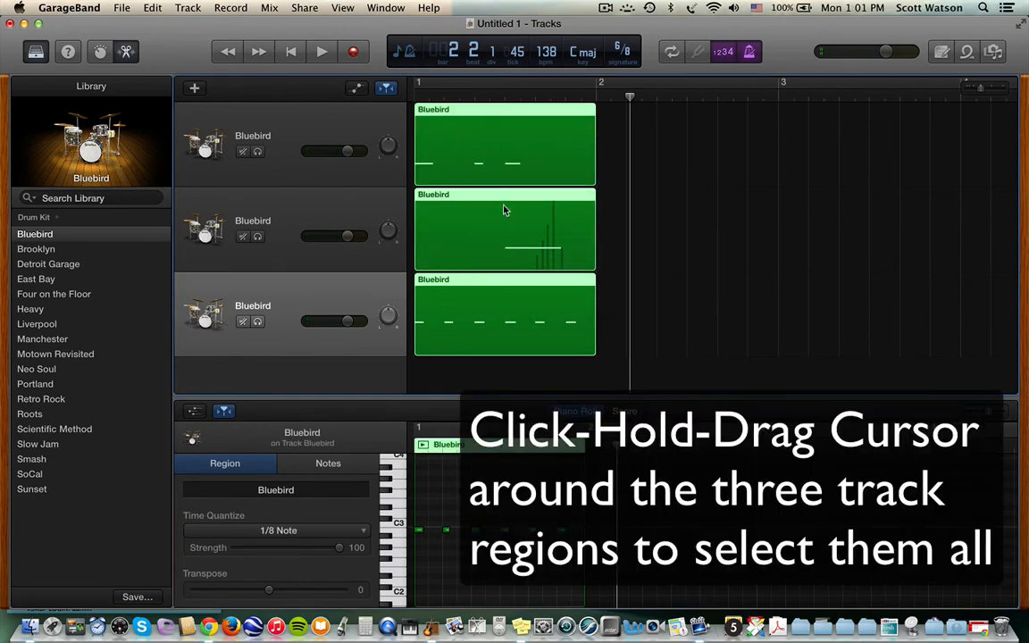
left_click(154, 8)
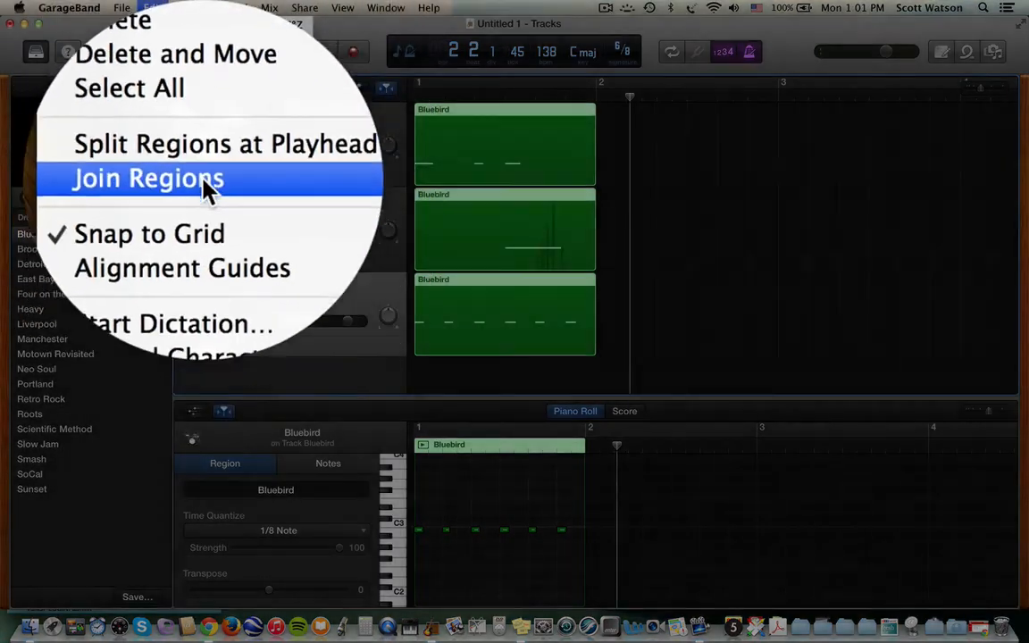
left_click(178, 165)
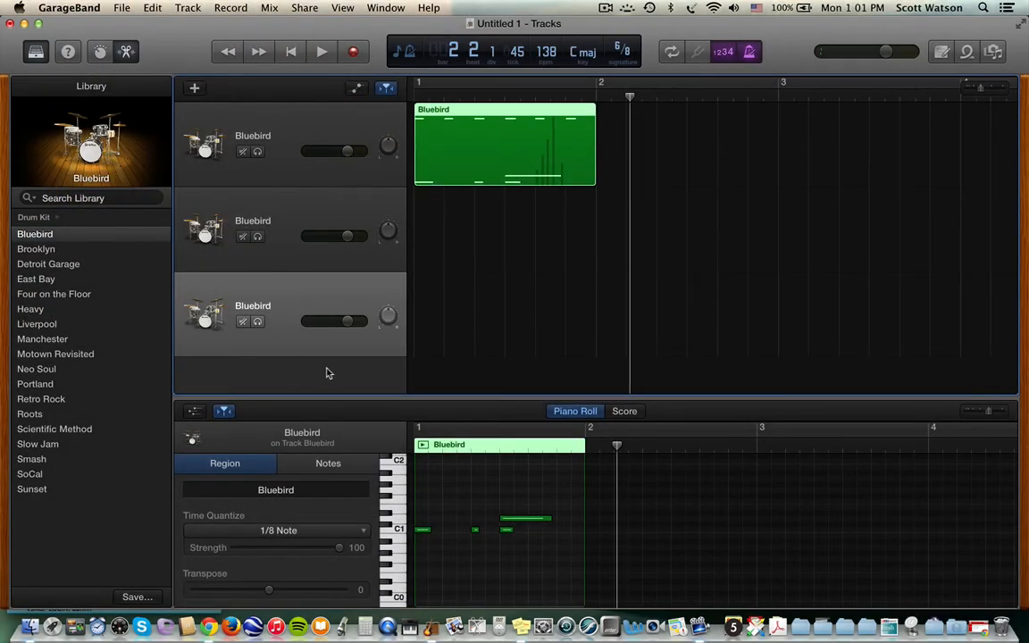
Delete the two empty Bluebird tracks and play back the joined region on the remaining track.
left_click(494, 300)
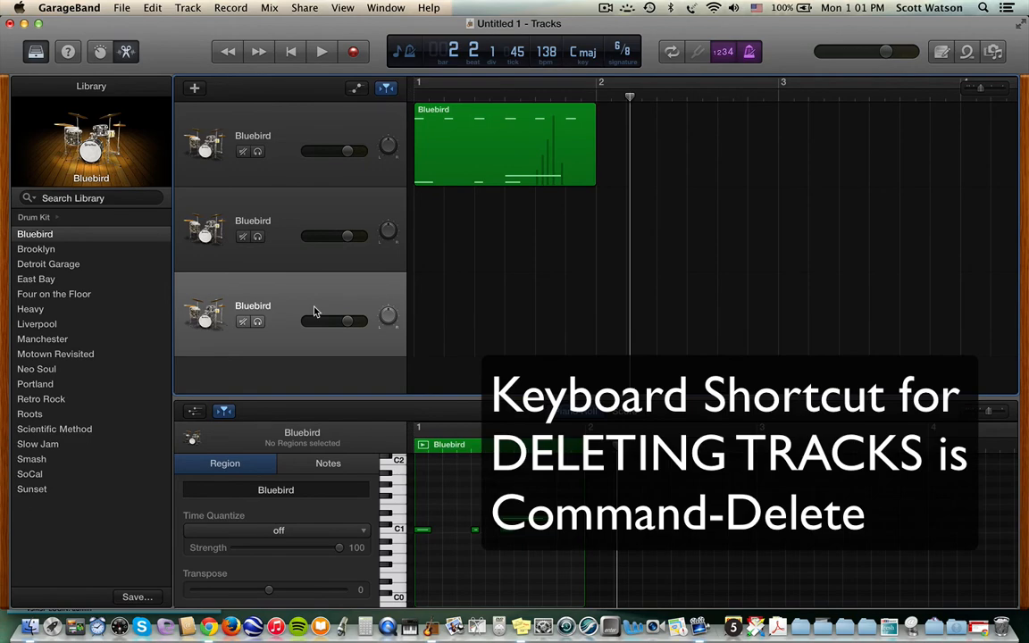
key("super+BackSpace")
key("super+BackSpace")
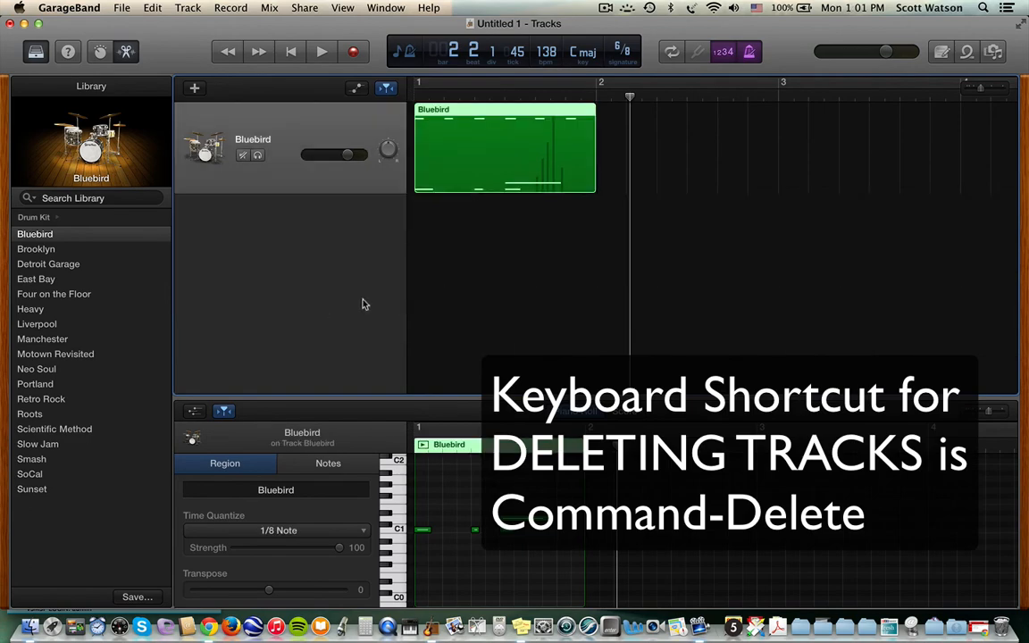
left_click(494, 149)
key("space")
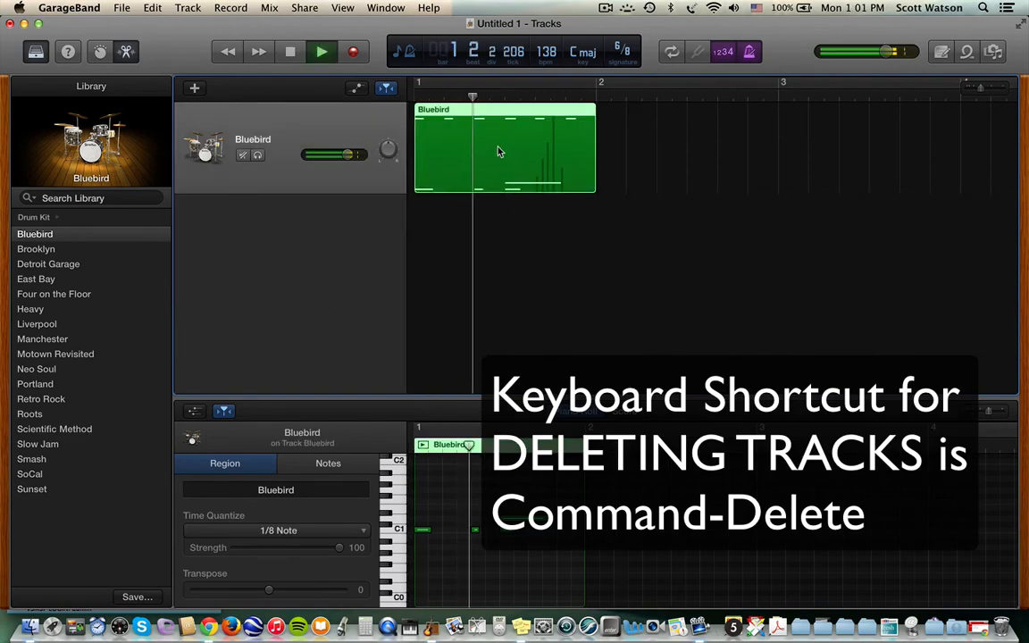
key("space")
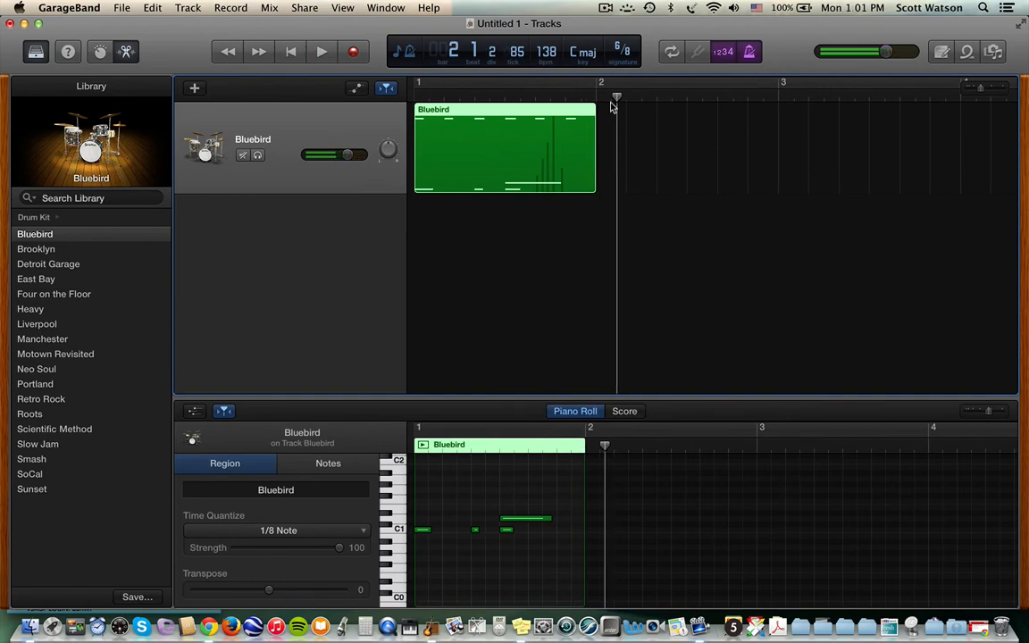
Loop the joined region through the end of bar 4 and lower the track volume to about -2.5 dB while playing it from the start.
left_click_drag(593, 110, 933, 118)
key("Return")
key("space")
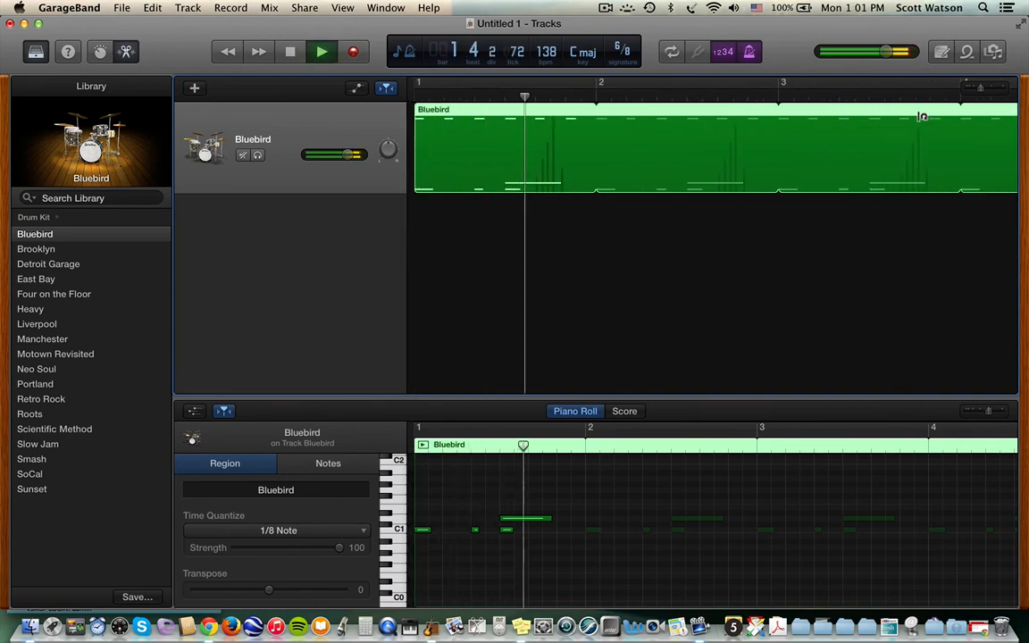
left_click_drag(356, 154, 325, 161)
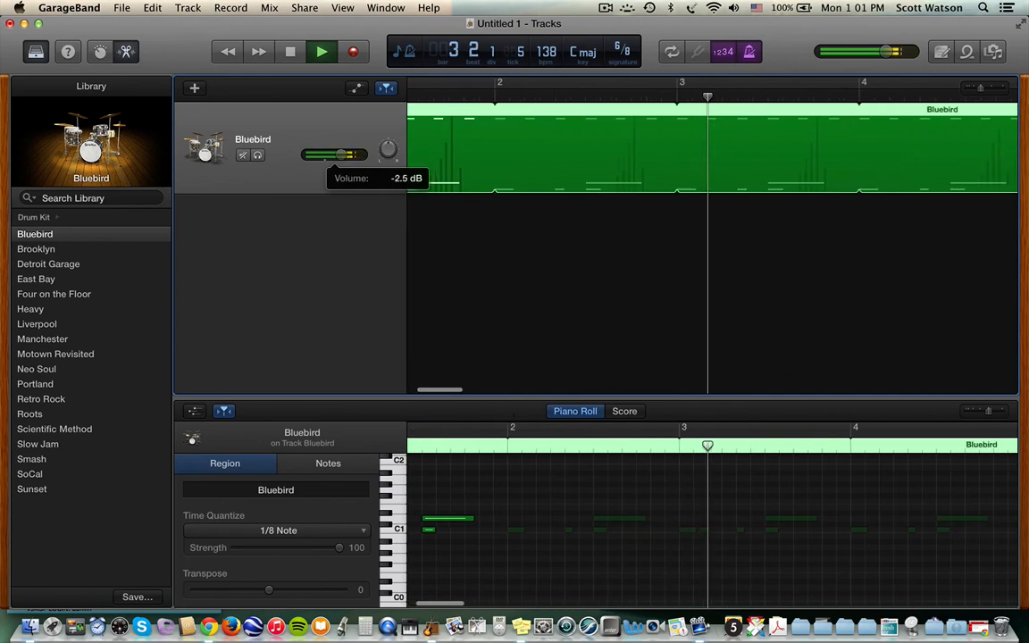
key("space")
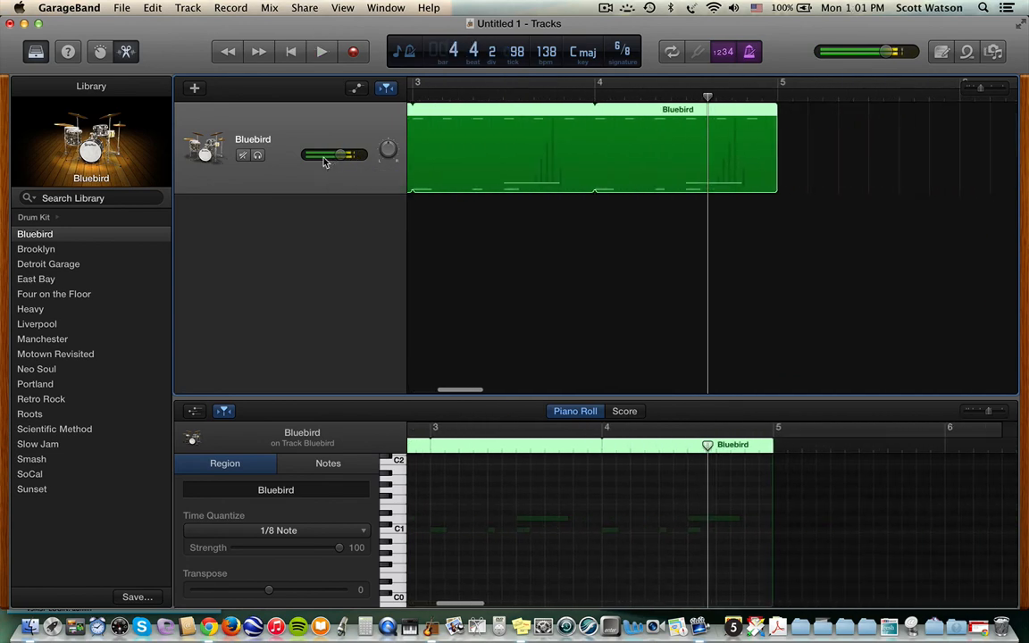